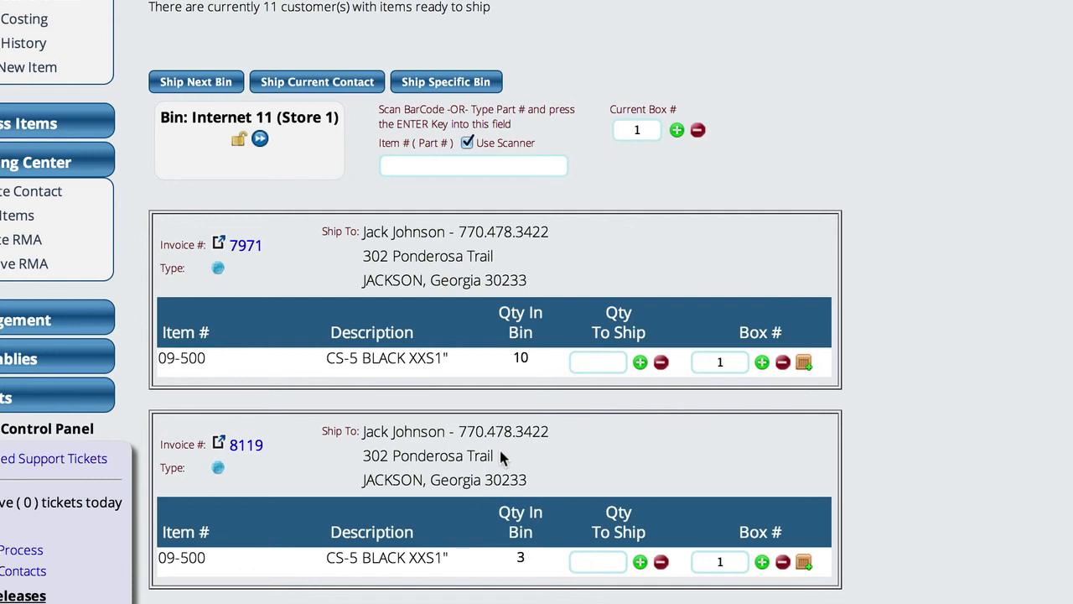
Set the first invoice's quantity to ship to 4 in box 1.
scroll(900, 199, down, 1)
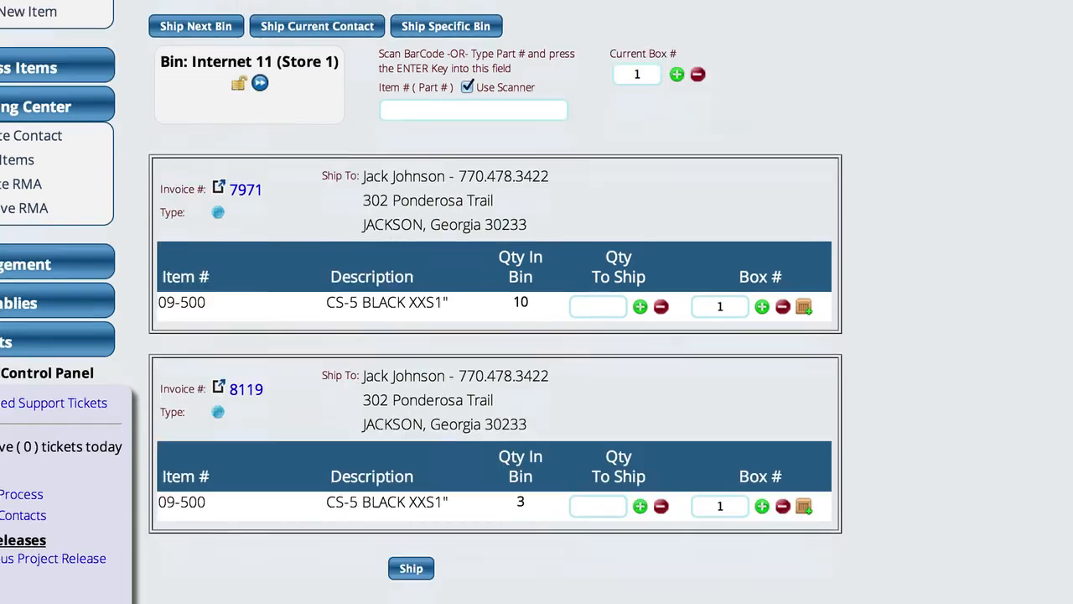
scroll(537, 302, up, 1)
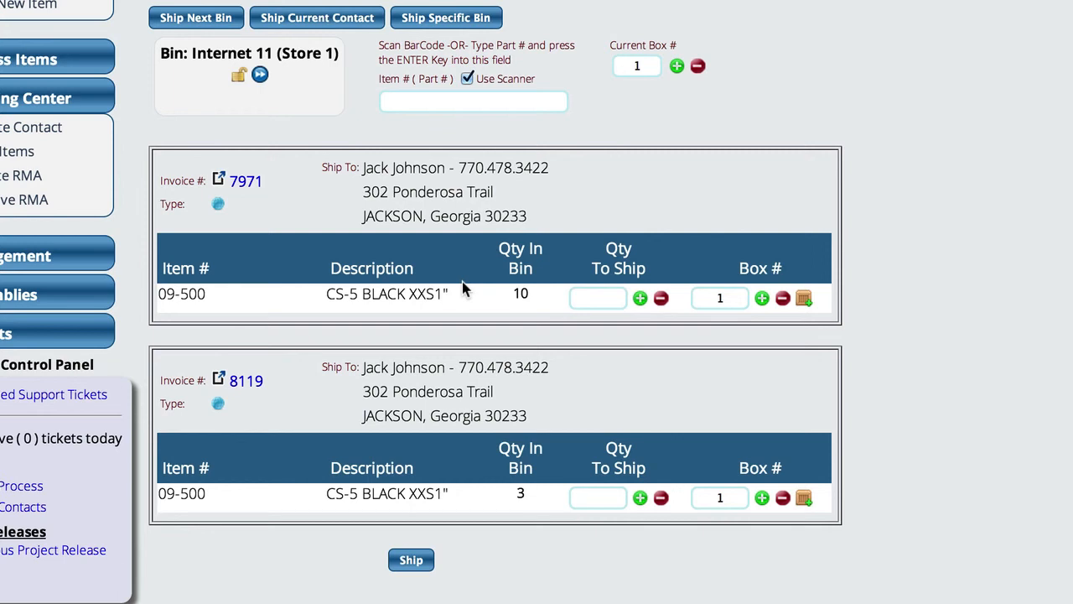
click(639, 299)
click(639, 299)
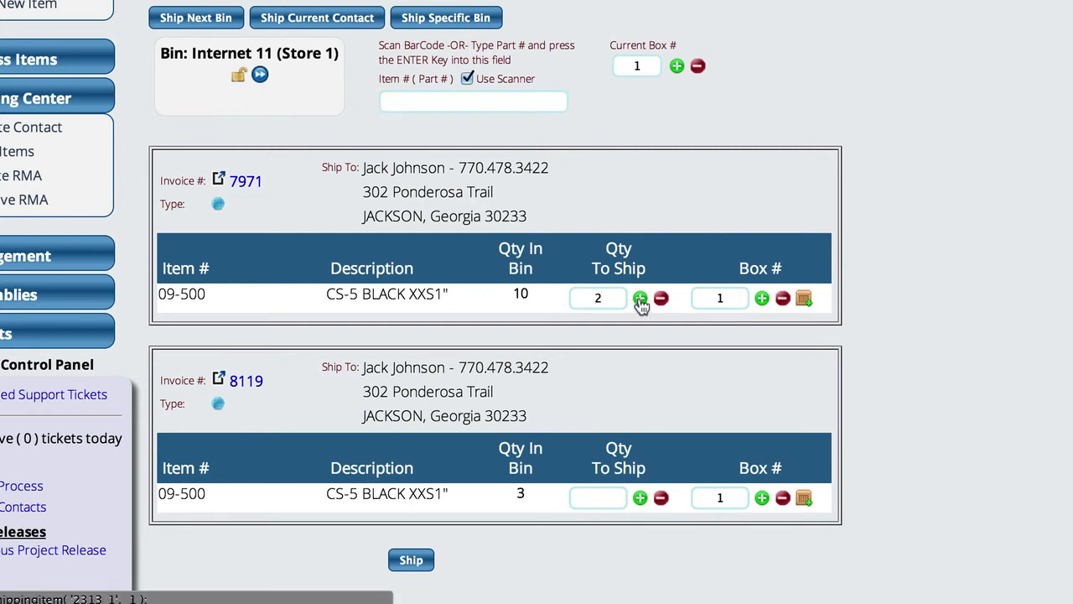
click(639, 299)
click(639, 299)
Add box 2 to the first invoice's item with a quantity to ship of 4.
click(803, 300)
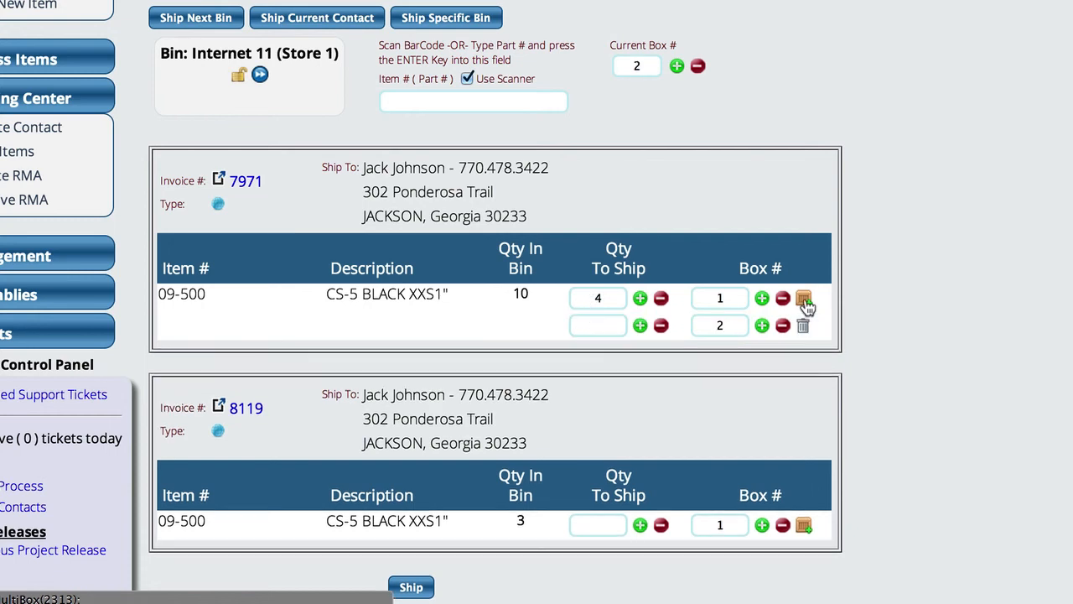
click(642, 327)
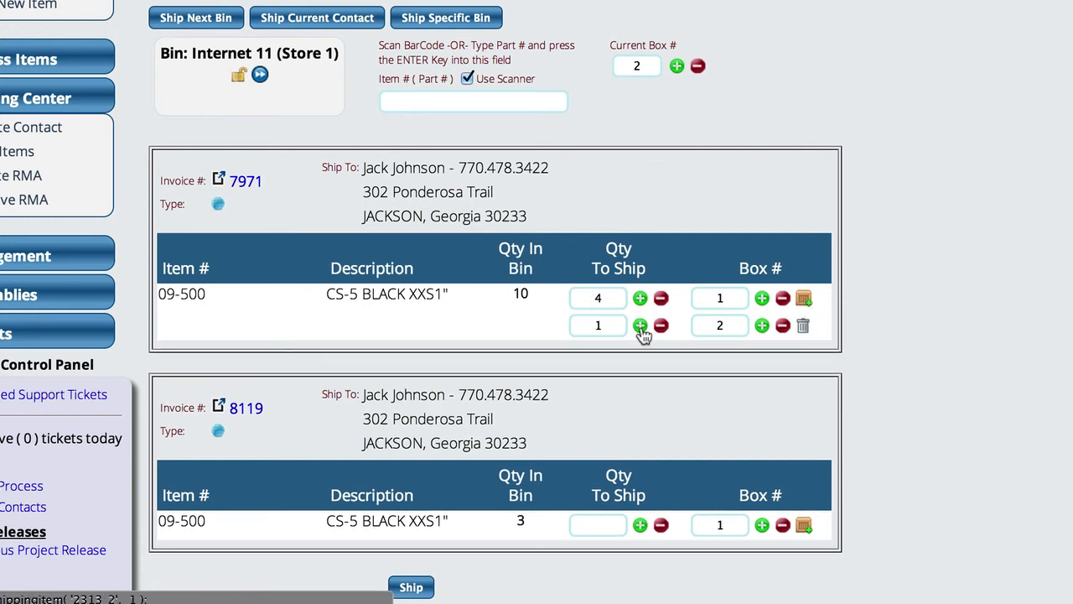
click(642, 329)
click(642, 327)
click(642, 327)
Add box 3 to the first invoice's item with a quantity to ship of 2.
click(803, 300)
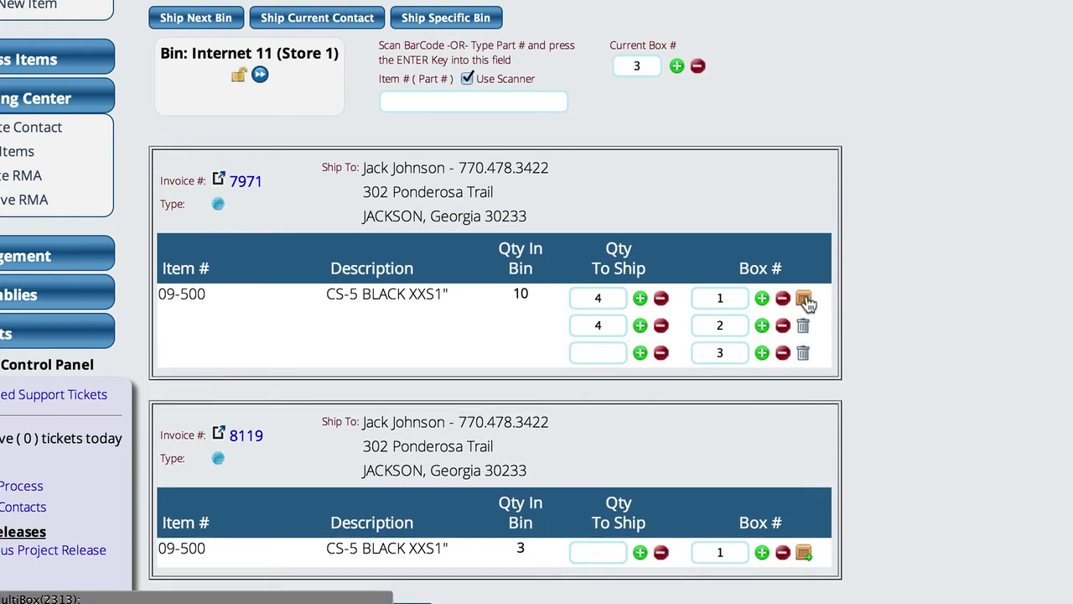
click(640, 353)
click(639, 353)
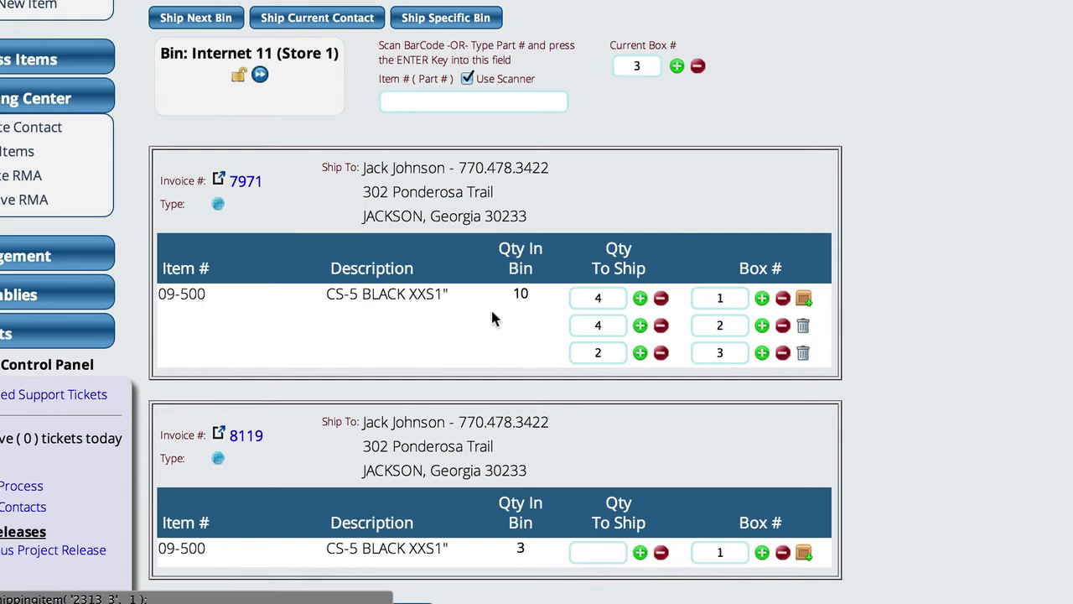
Split the second invoice's item across two boxes, with 1 unit in box 3 and 2 units in box 4.
click(640, 553)
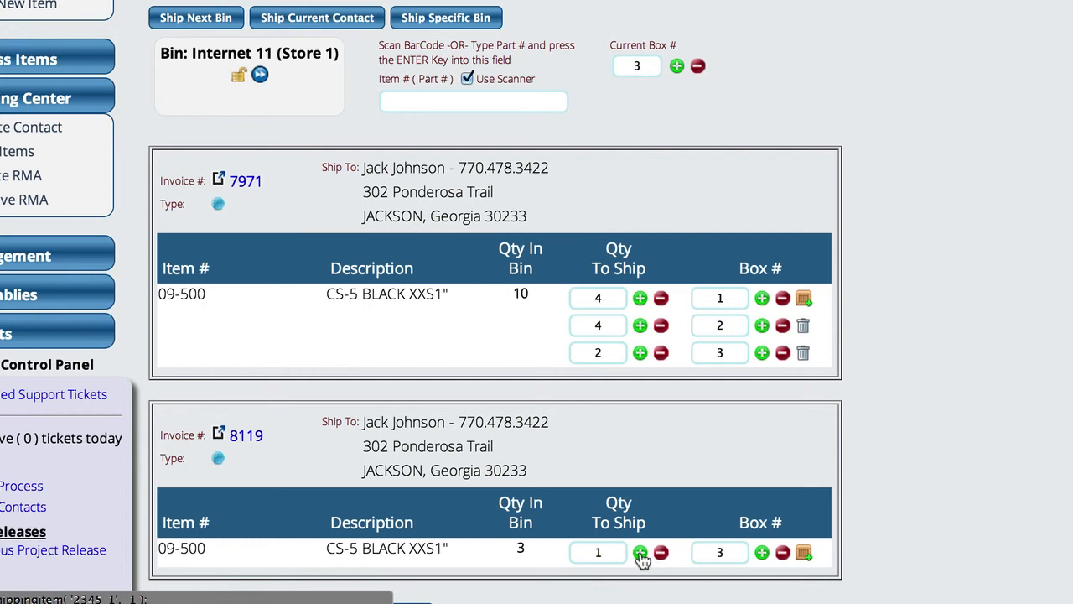
click(803, 555)
click(639, 579)
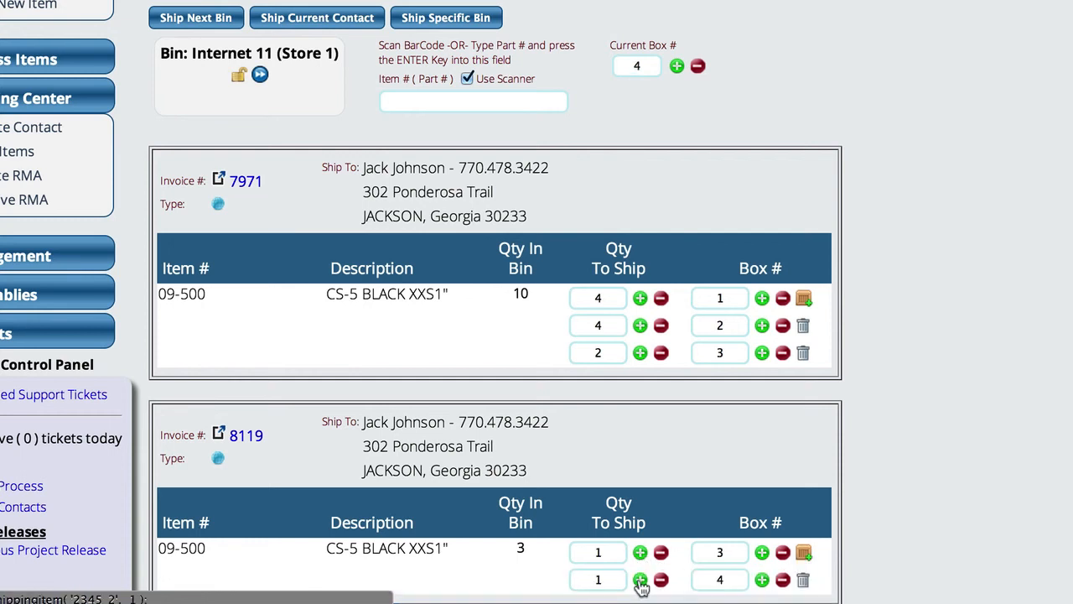
click(640, 580)
Change the second invoice's box numbers to 4 and 5, and ship the packed boxes.
click(726, 553)
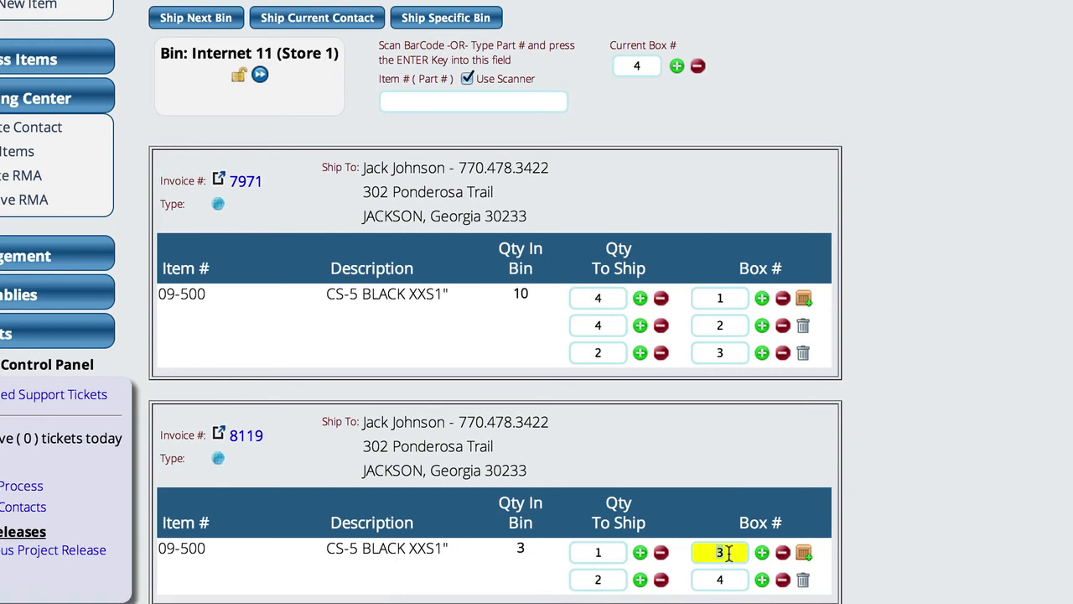
text(4)
click(721, 578)
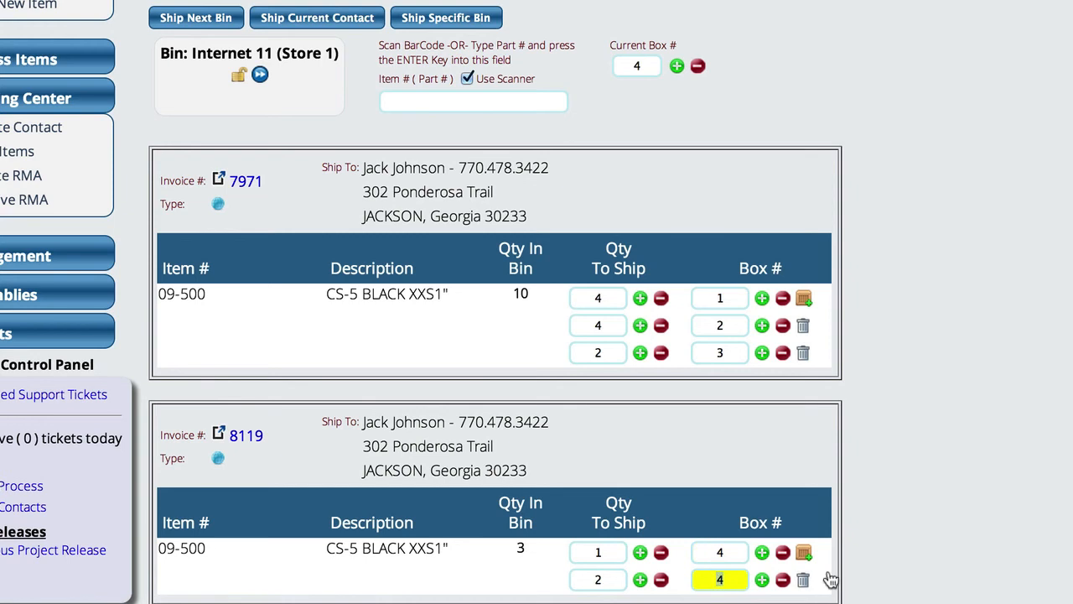
text(5)
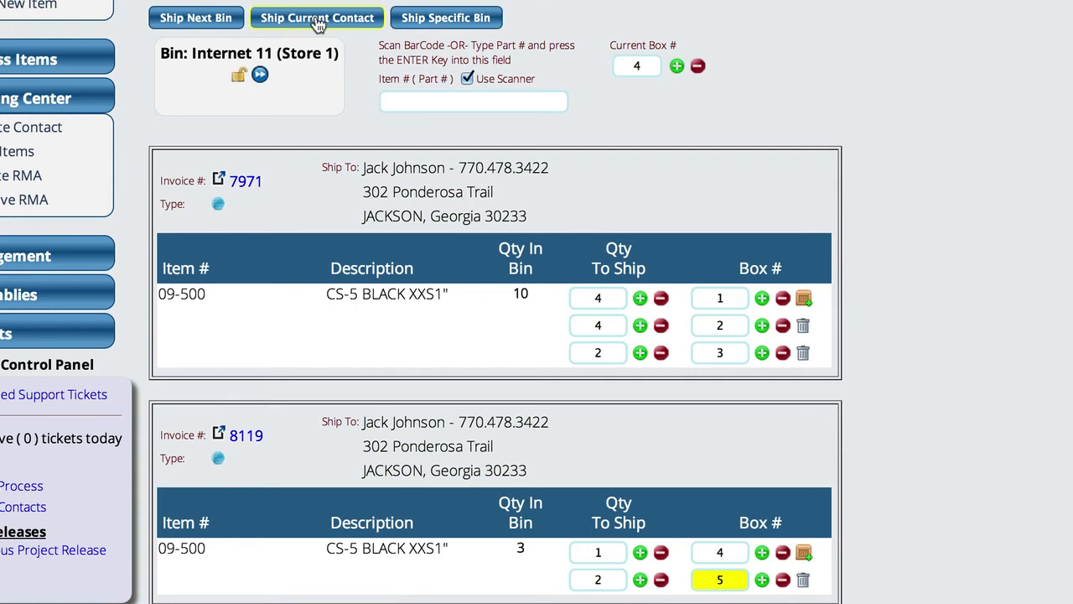
scroll(818, 496, down, 2)
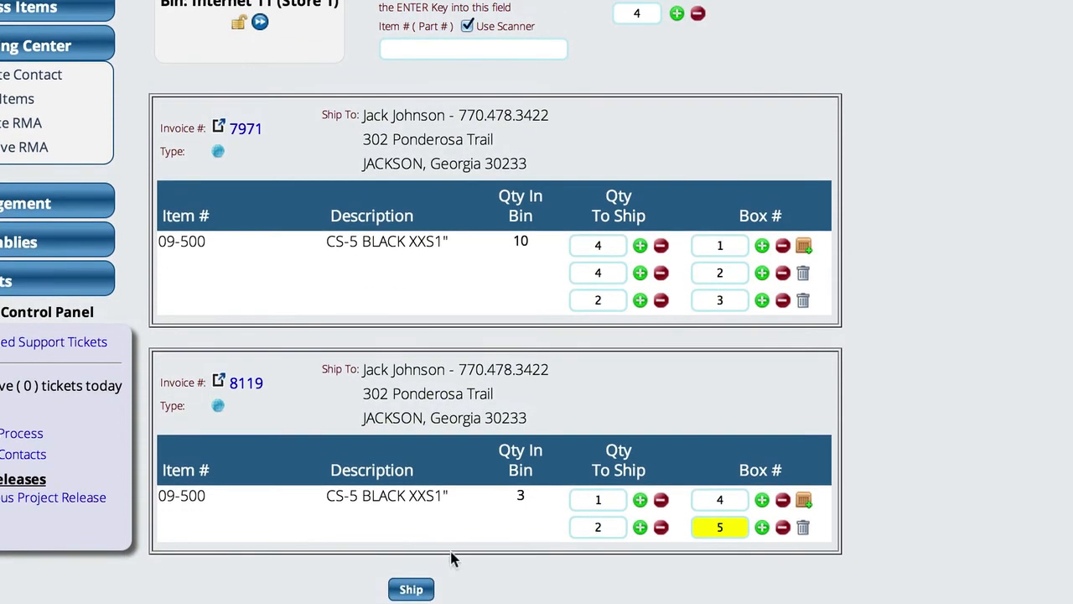
click(417, 590)
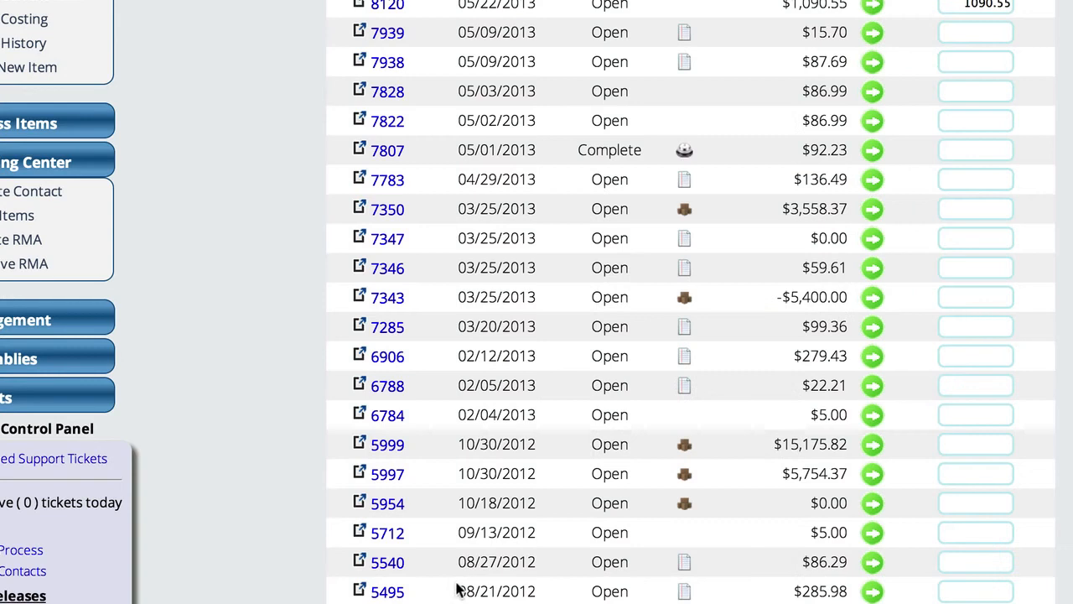
Try to process the payment without selecting a payment method.
scroll(696, 302, down, 3)
scroll(696, 335, down, 15)
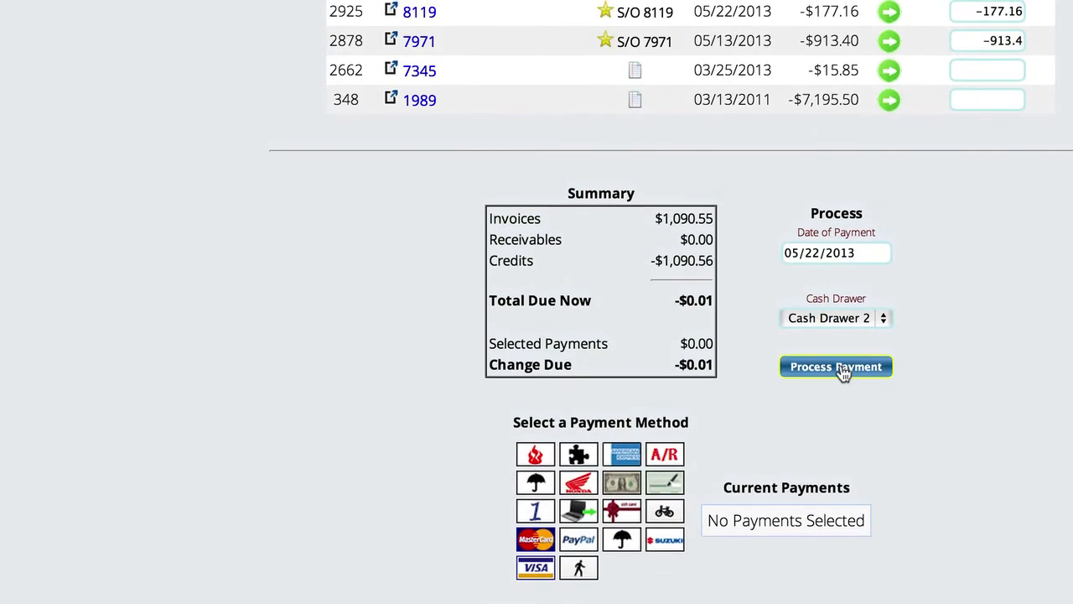
click(844, 369)
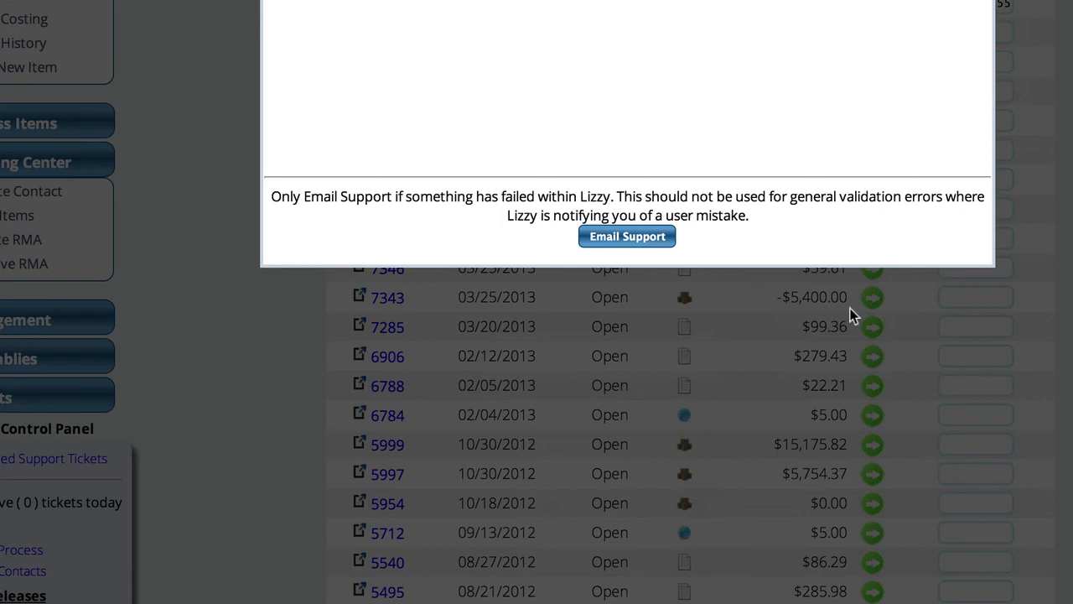
key(Escape)
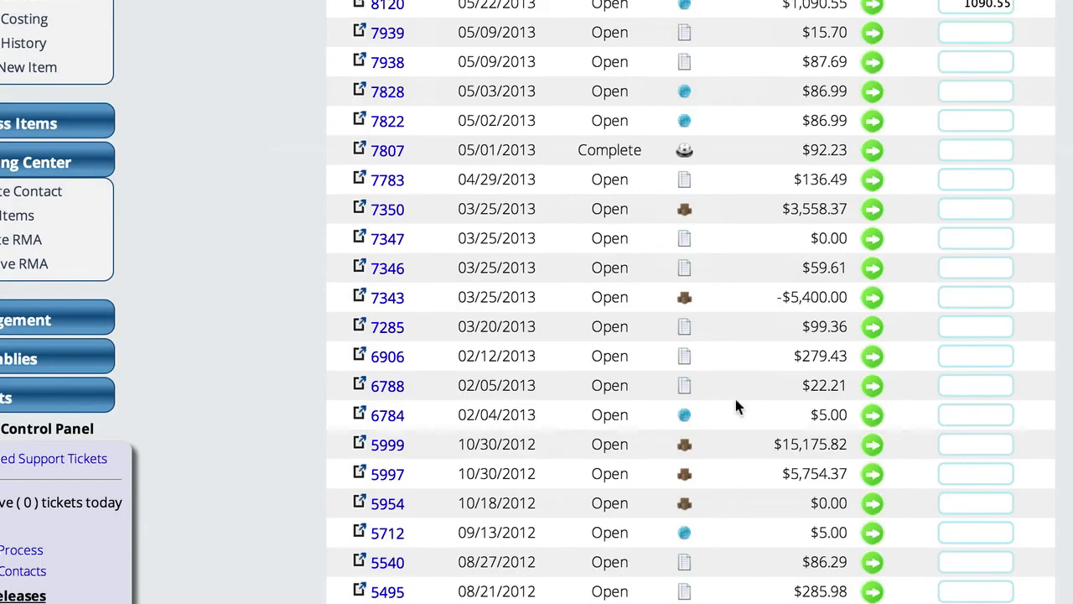
Add a cash payment of -0.01 and process the payment.
scroll(736, 401, down, 15)
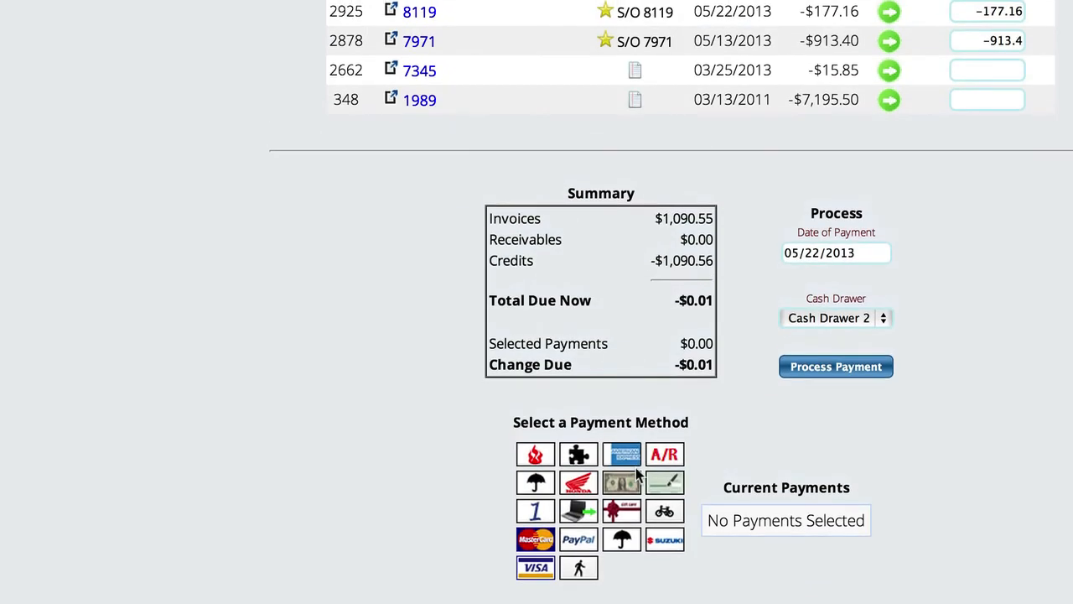
click(622, 485)
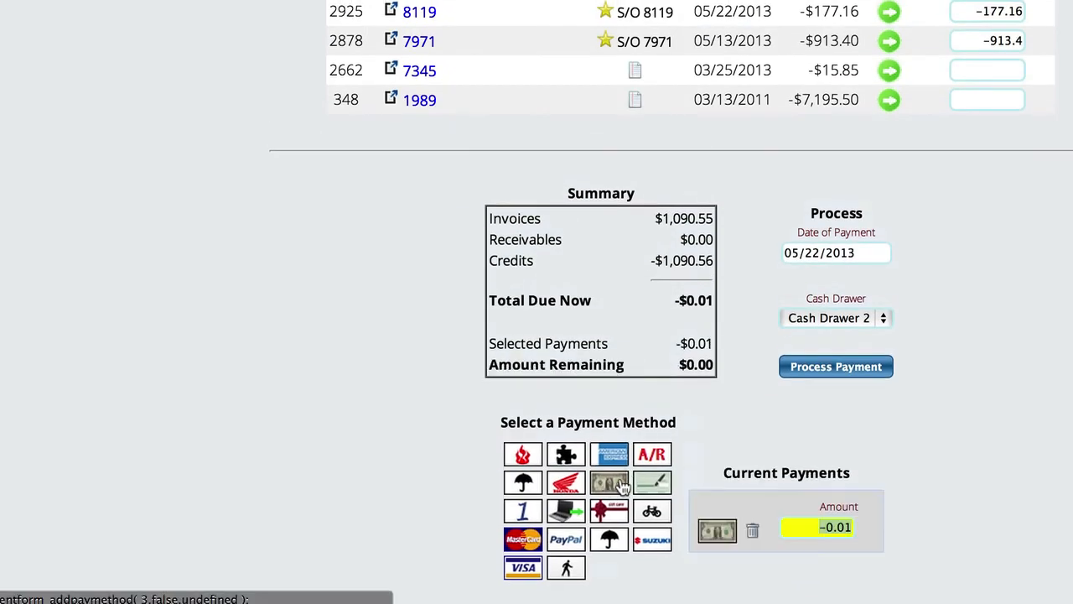
click(832, 368)
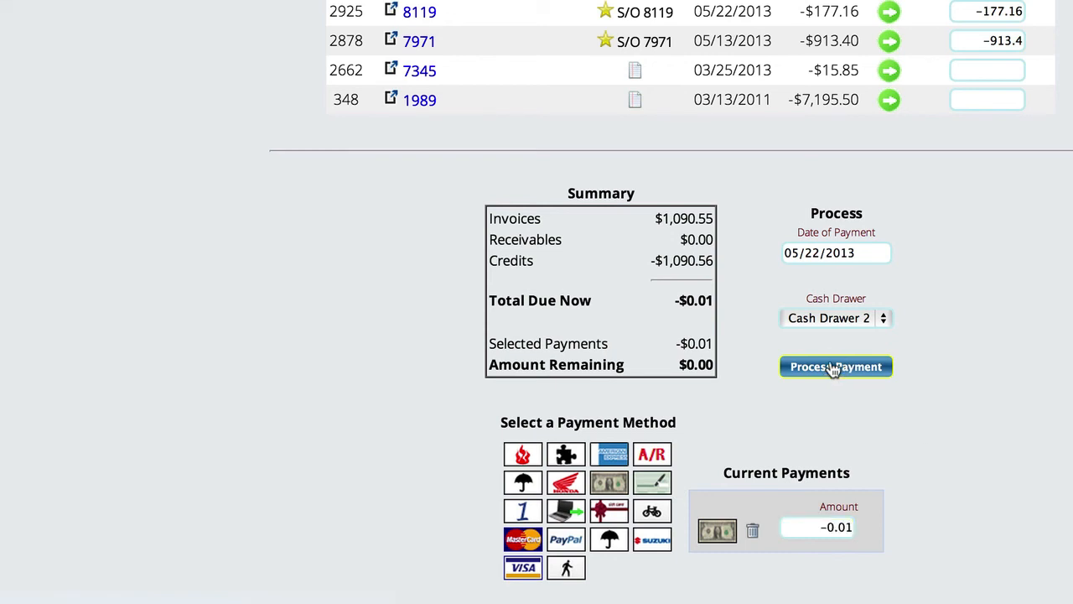
click(833, 369)
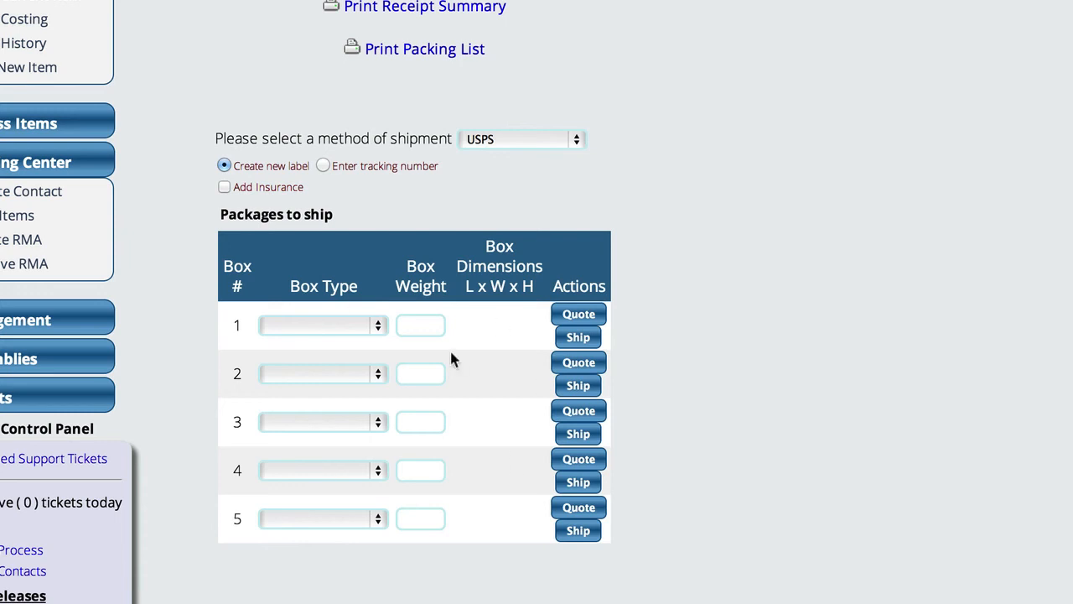
Change the method of shipment to FedEx Ground.
click(313, 328)
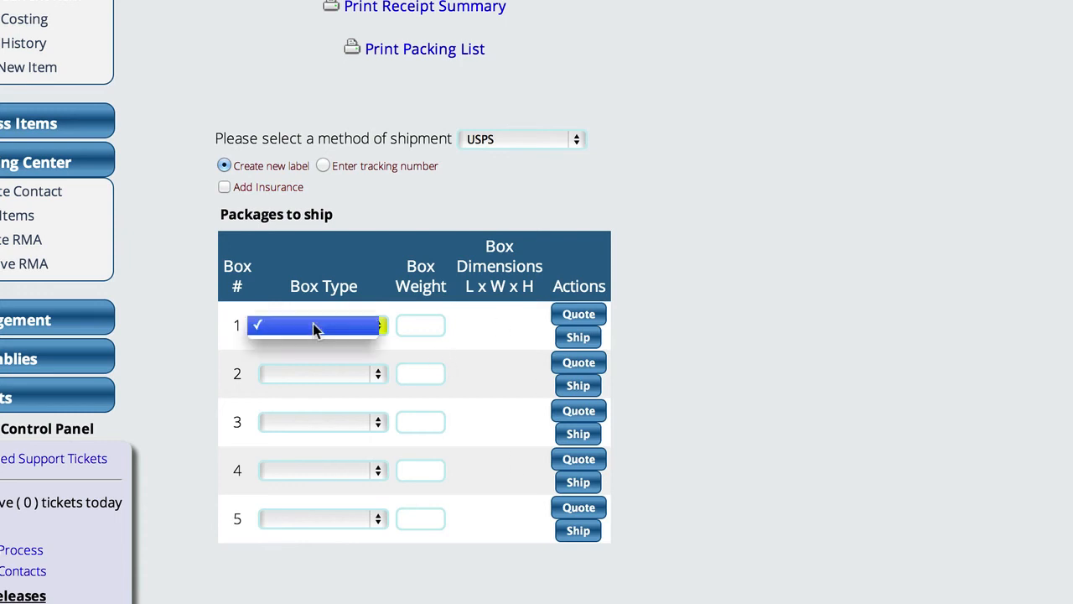
click(457, 329)
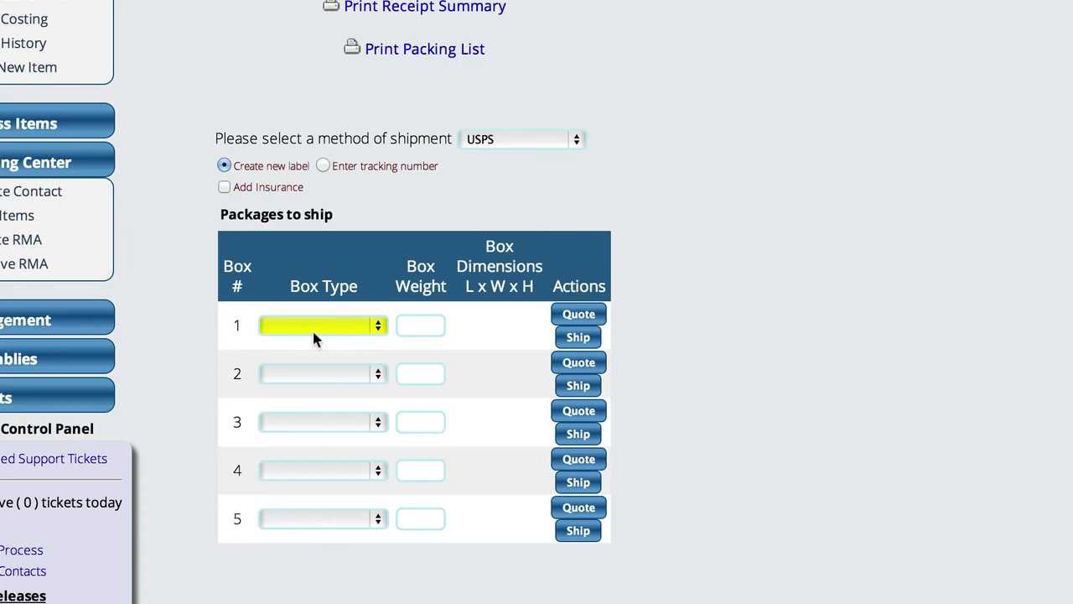
click(482, 140)
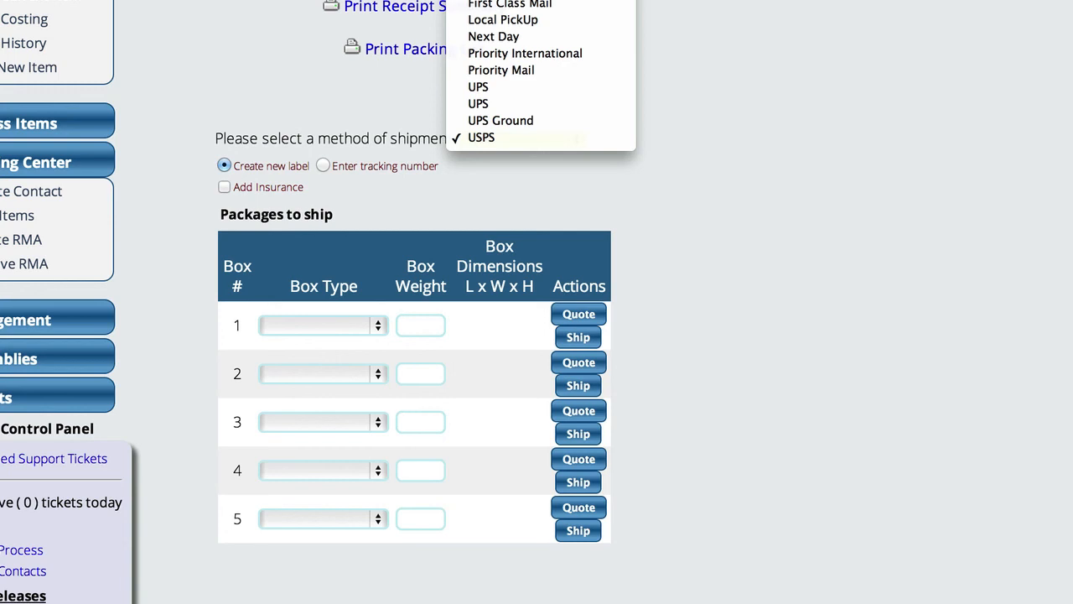
click(505, 1)
Set the box type of boxes 1 and 2 to MySpecialBox, each with a weight of 1.
click(342, 326)
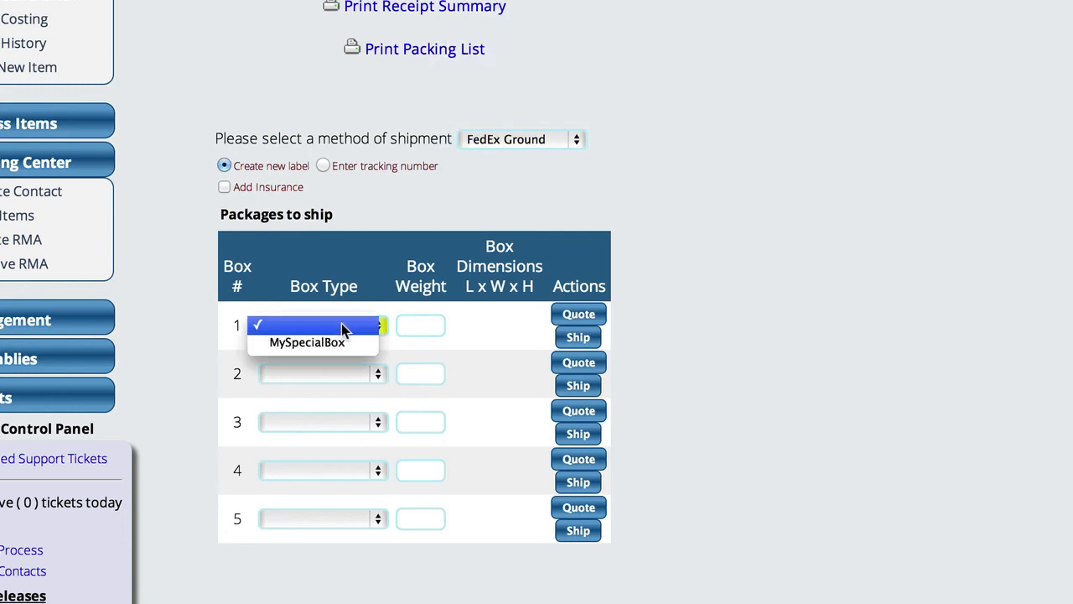
click(328, 342)
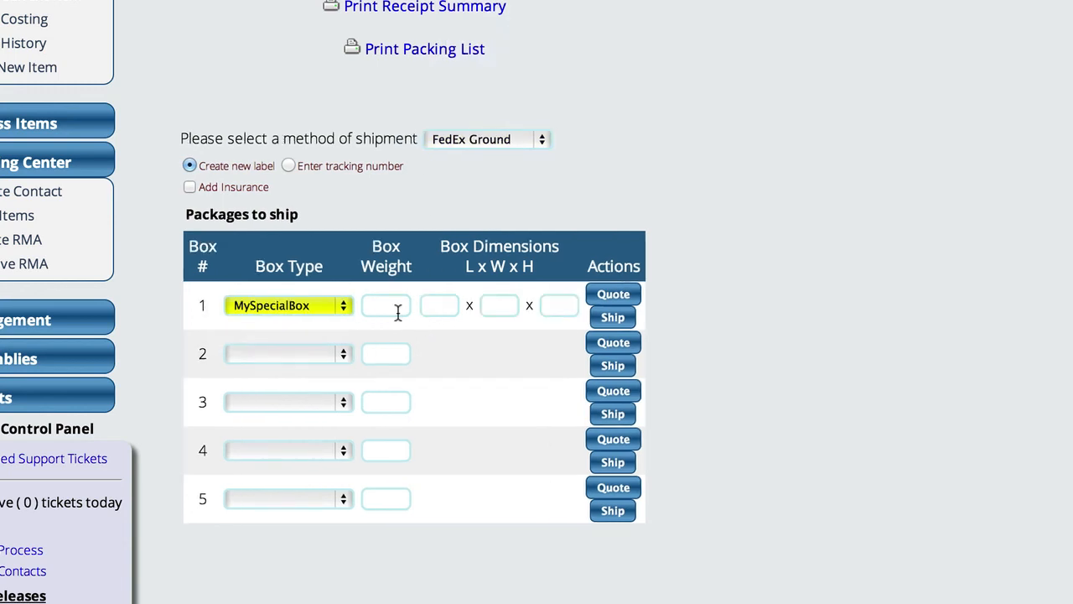
click(387, 307)
text(1)
click(330, 353)
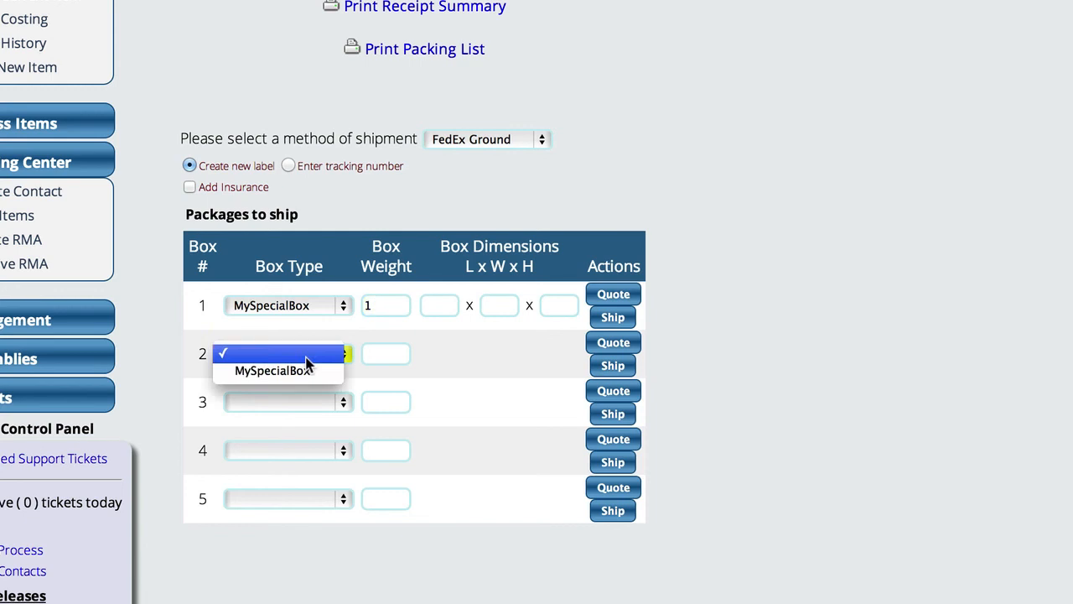
click(299, 372)
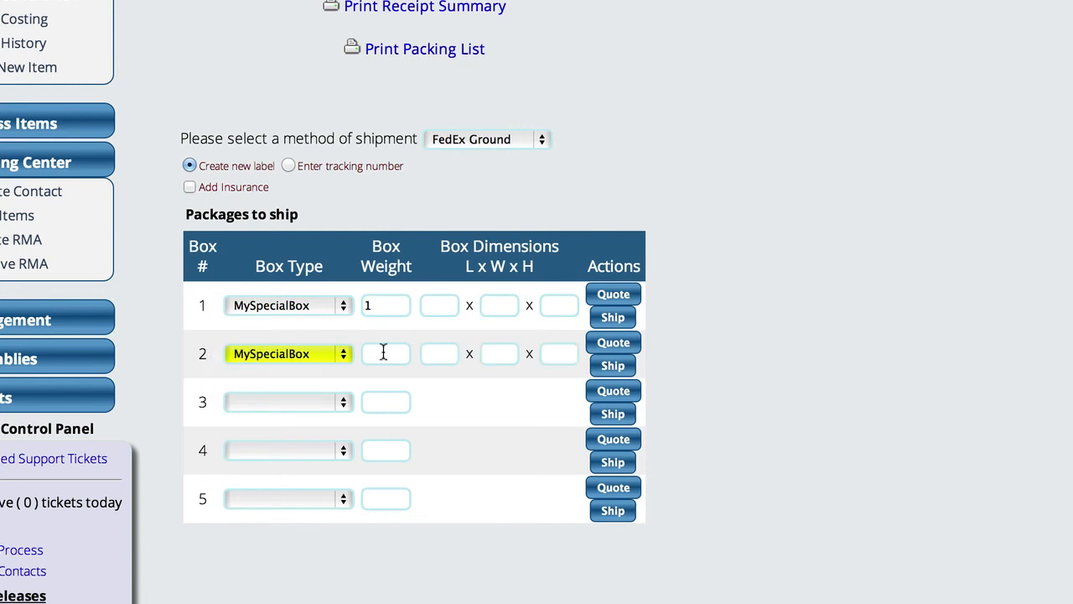
Set the box type of boxes 3, 4 and 5 to MySpecialBox, each with a weight of 1.
click(304, 402)
click(350, 417)
click(399, 402)
text(1)
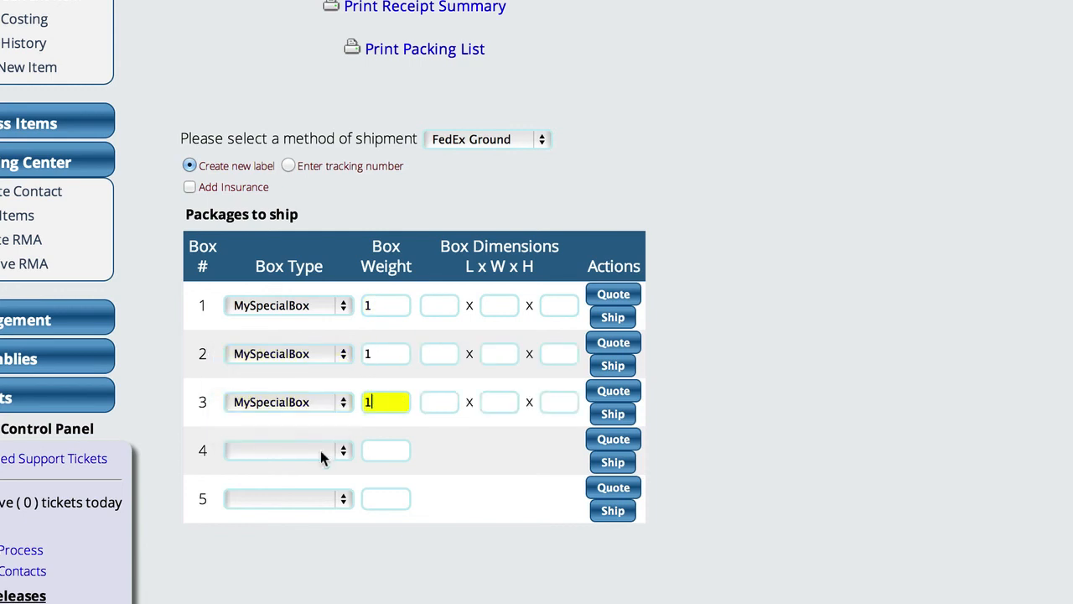
click(323, 455)
click(303, 468)
click(393, 450)
text(1)
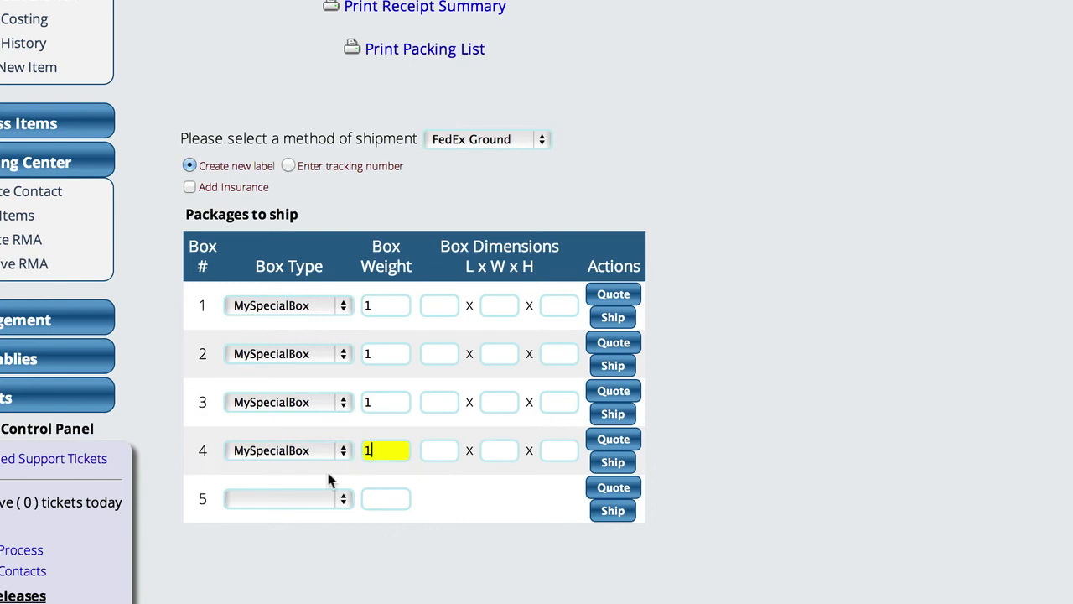
click(277, 500)
click(272, 514)
click(389, 498)
text(1)
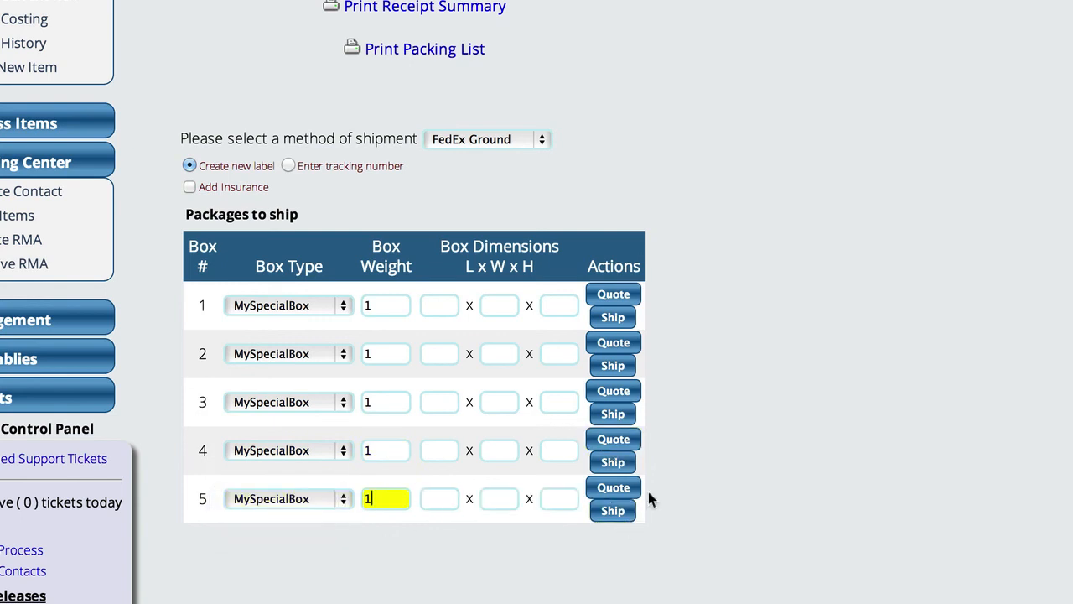
Ship boxes 1 and 2 to create their FedEx Ground labels.
click(619, 321)
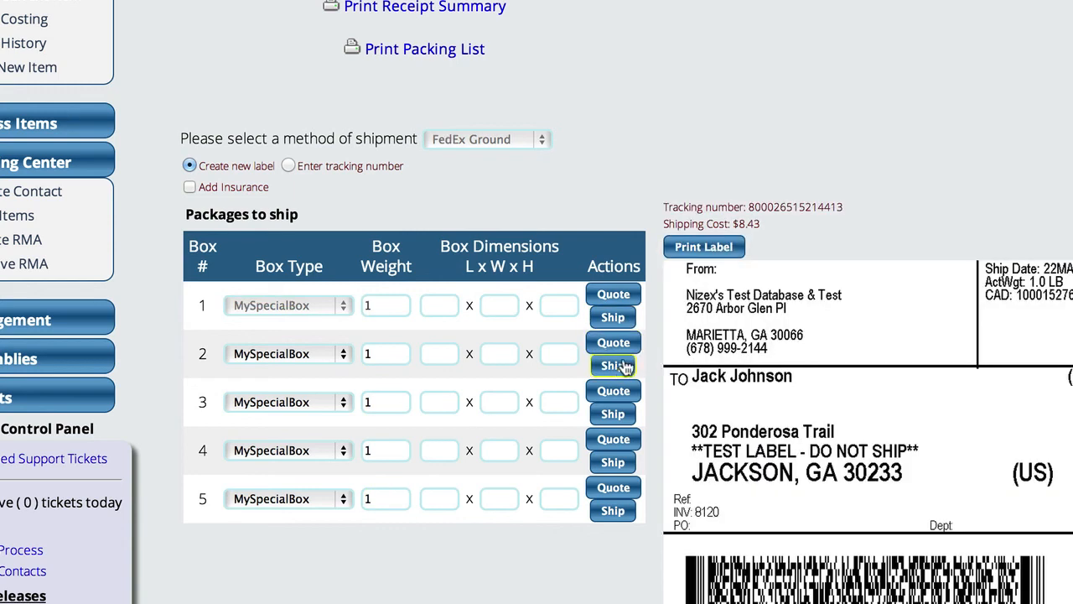
click(612, 366)
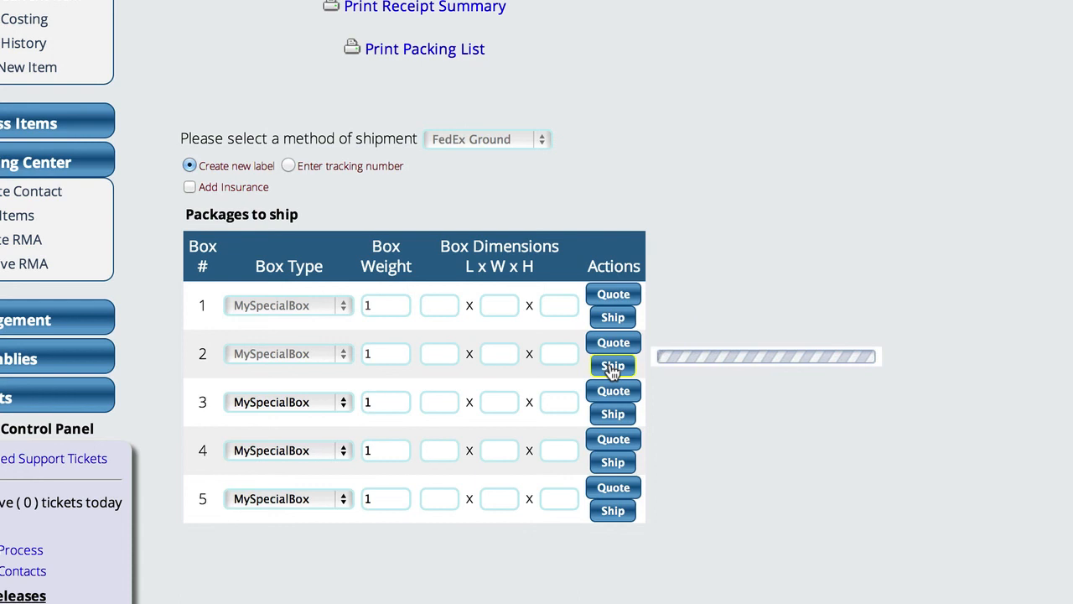